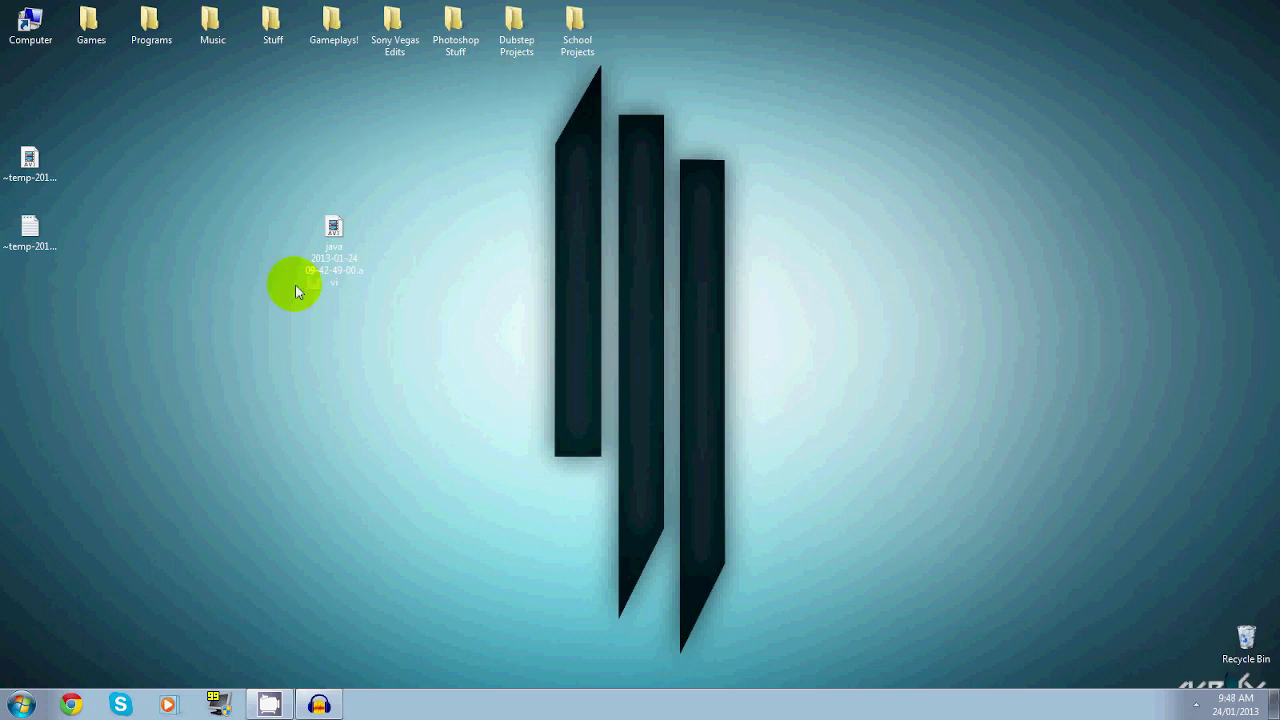
- Check the java AVI recording's properties for its length, resolution and bitrate
right_click(323, 245)
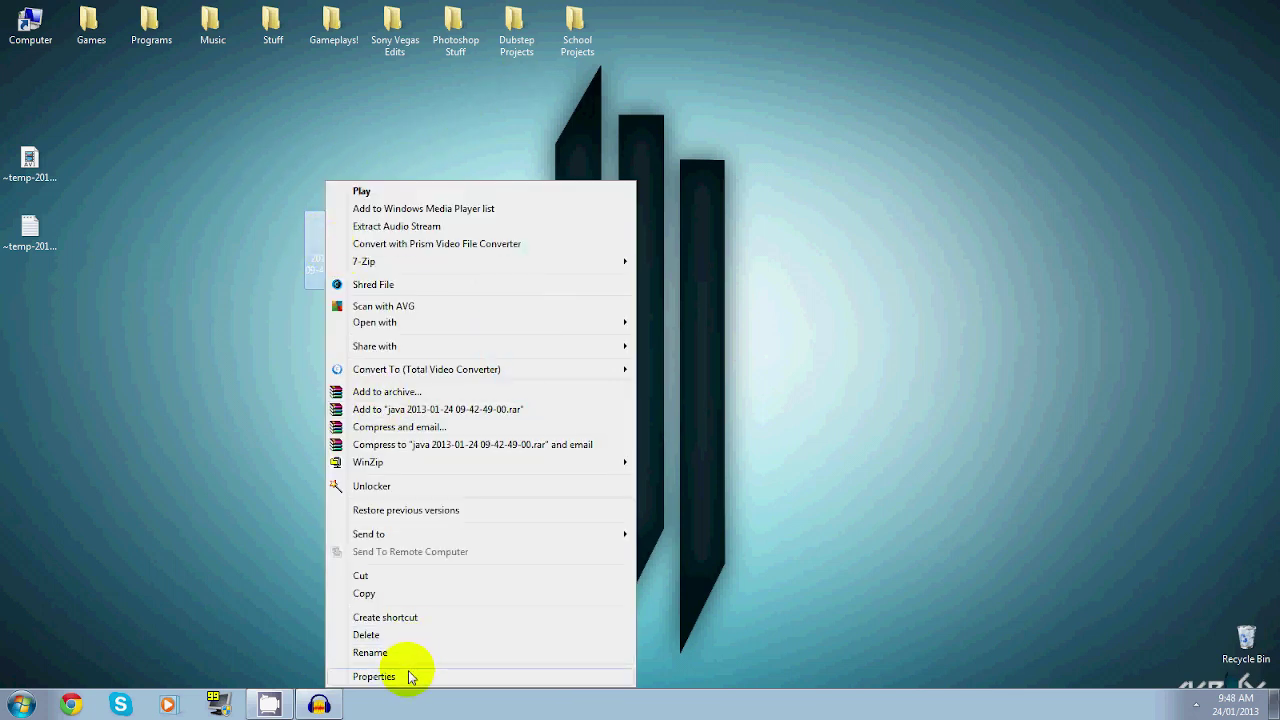
left_click(375, 677)
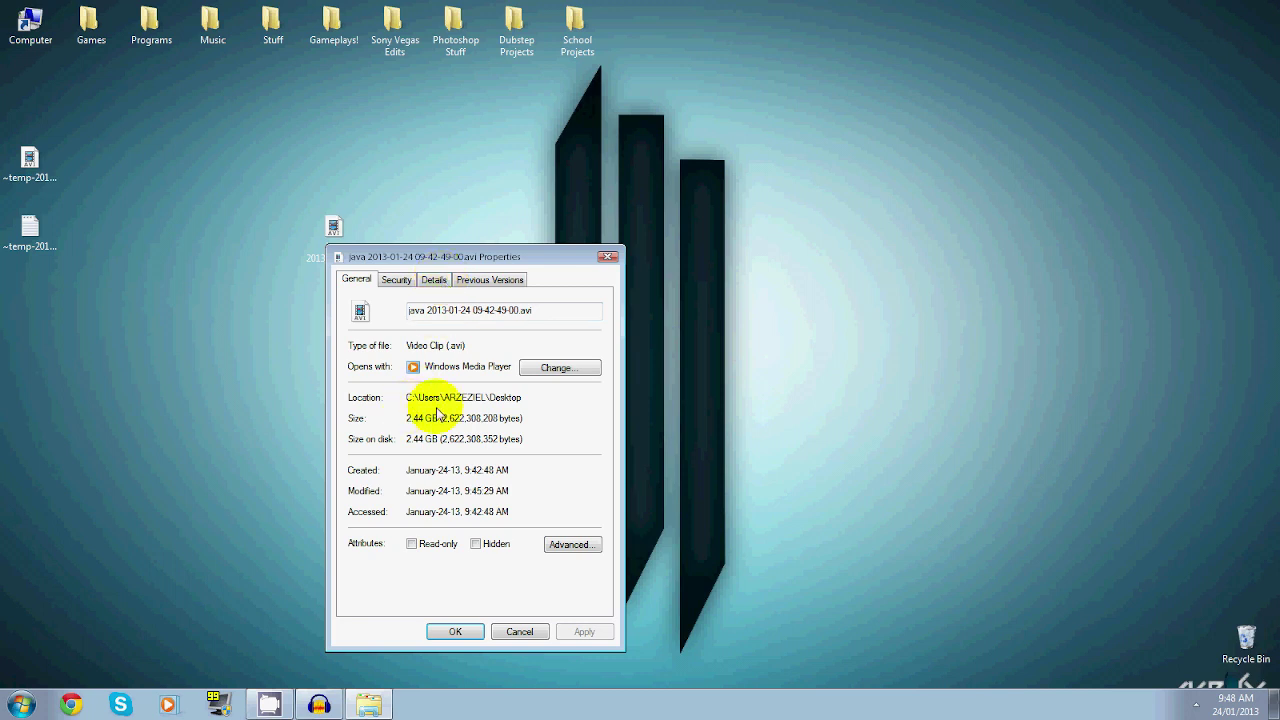
left_click(433, 279)
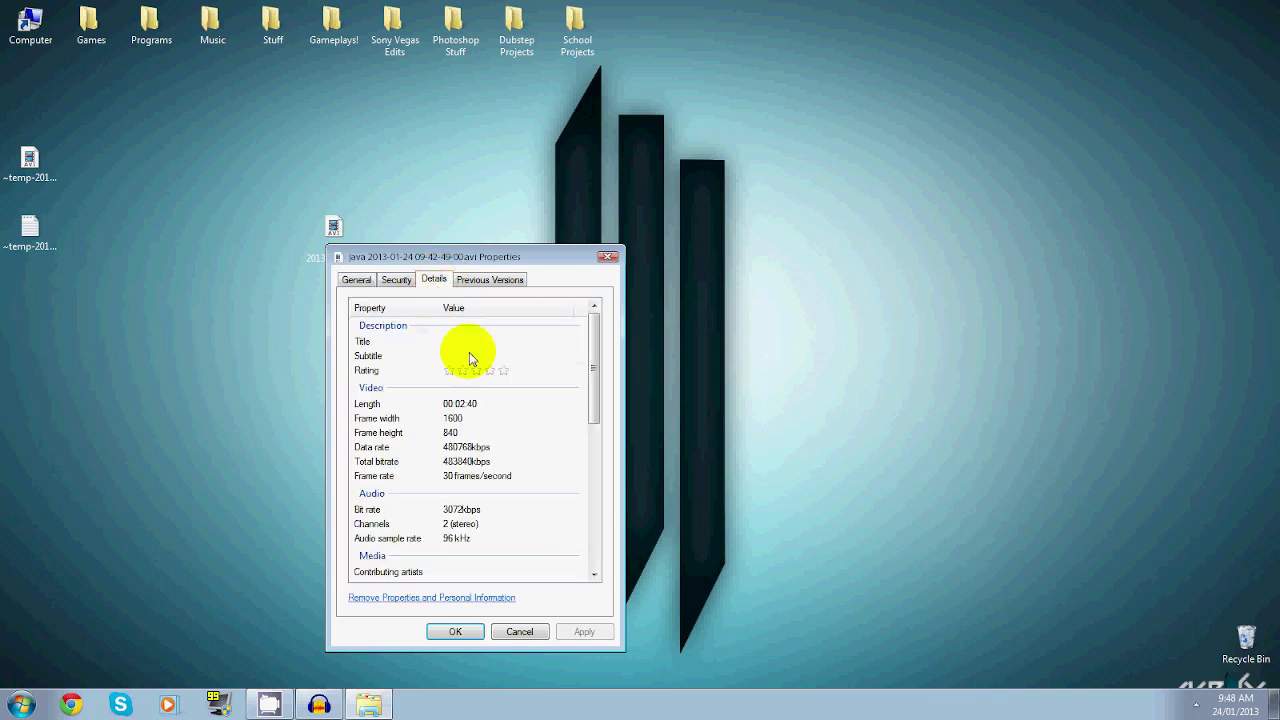
left_click(609, 259)
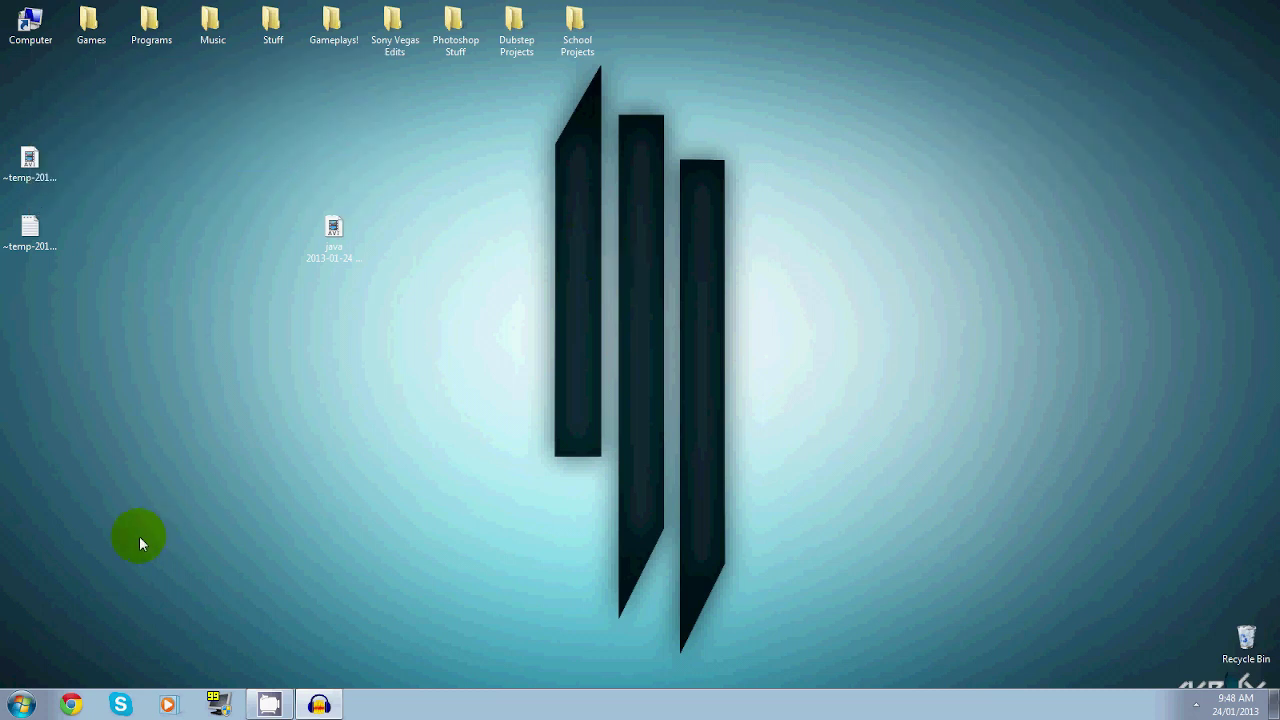
- Google 'handbrake', download the 64-bit Windows installer from handbrake.fr, and close Chrome
left_click(70, 704)
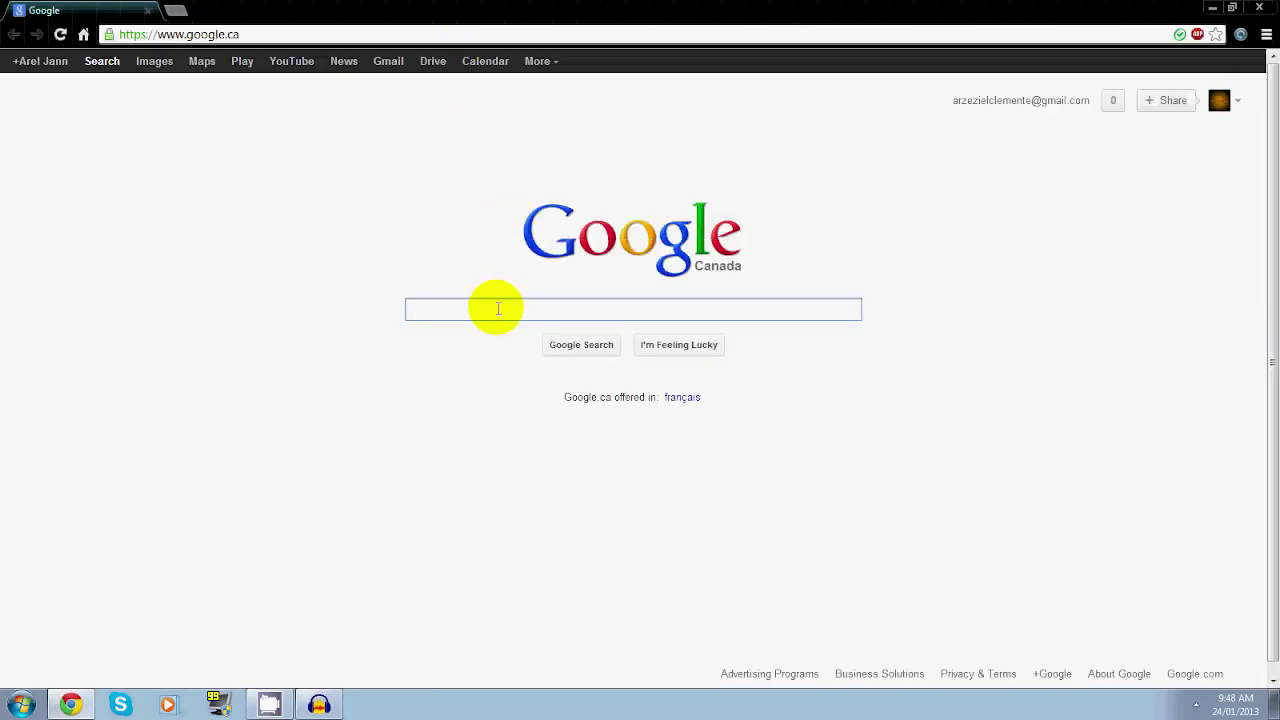
type("handbrake")
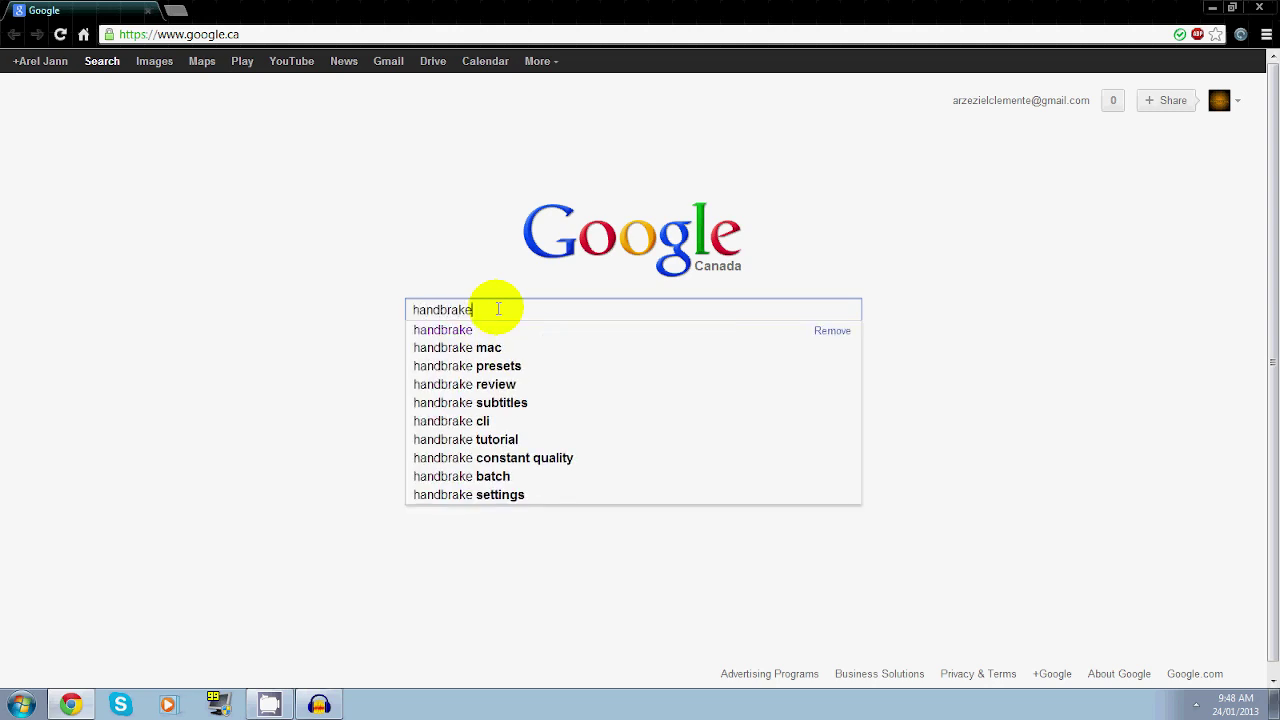
key("Return")
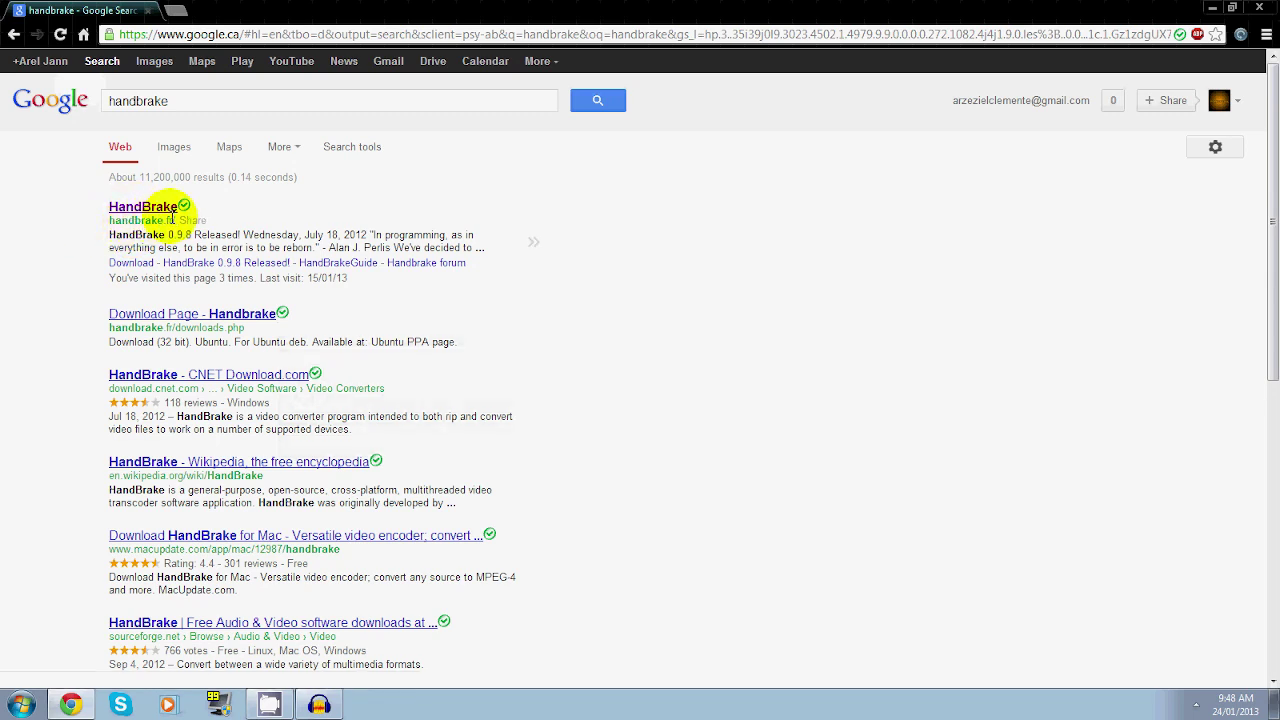
left_click(146, 210)
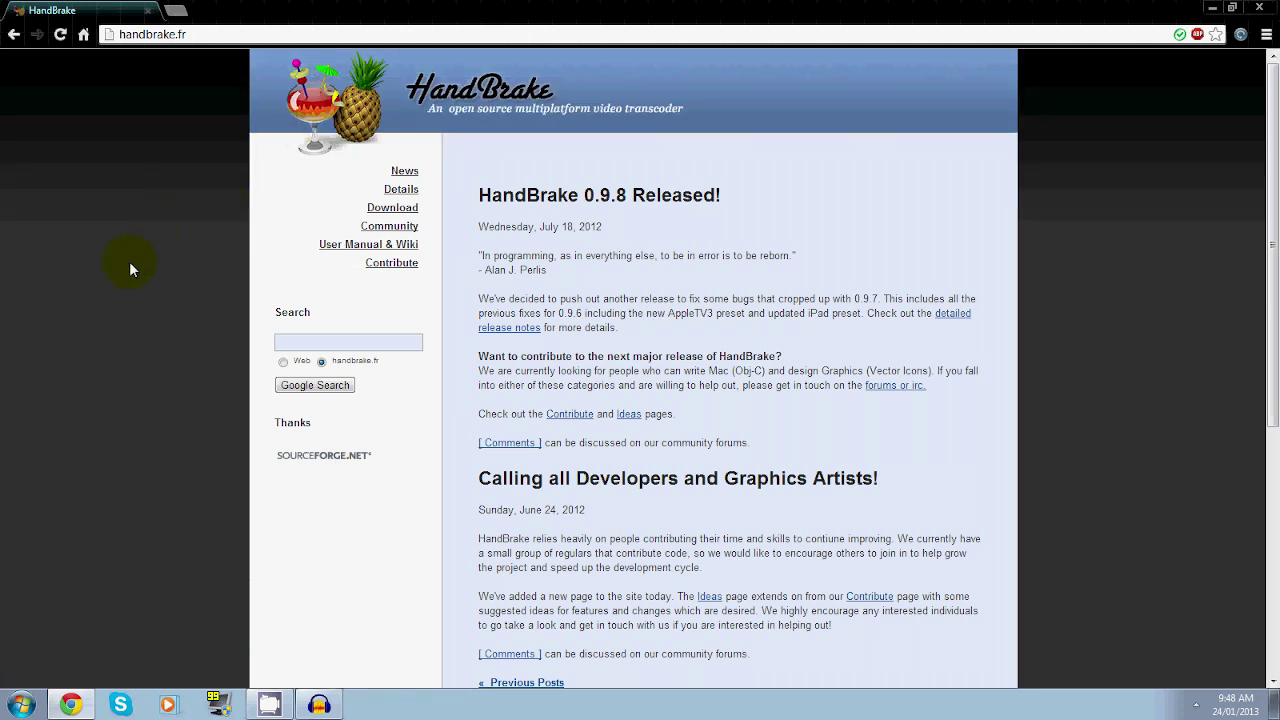
left_click(407, 211)
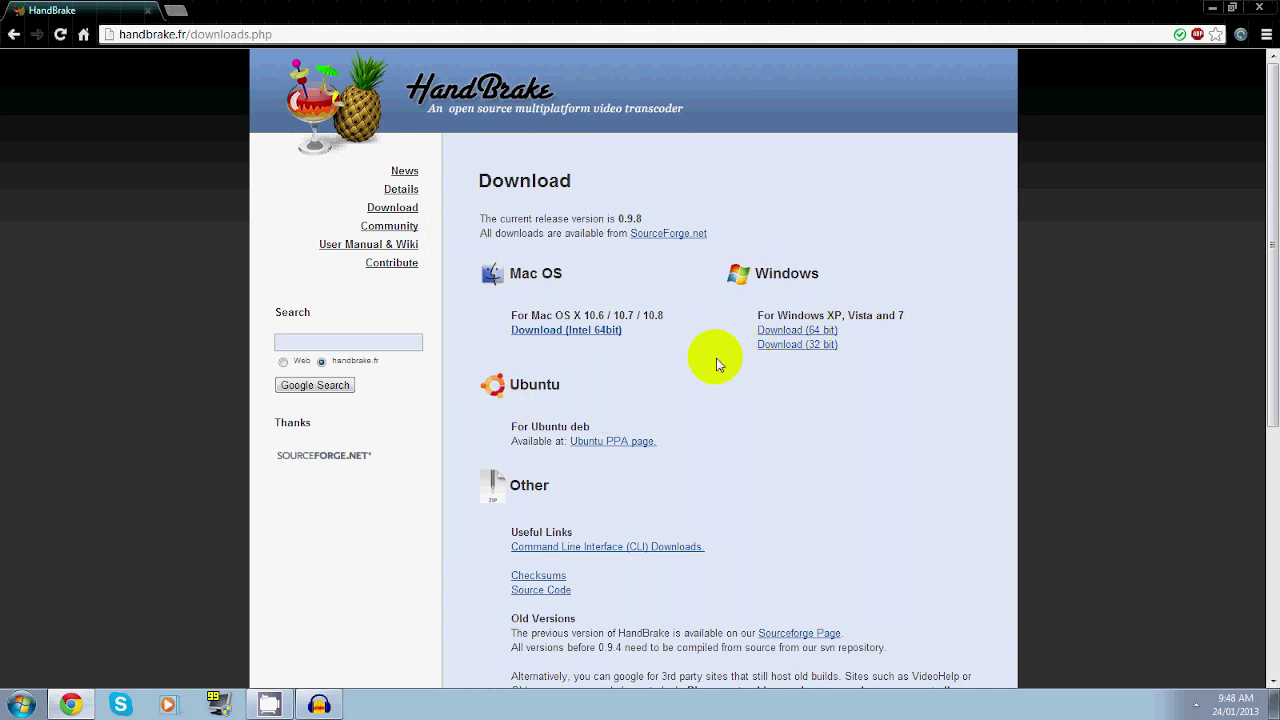
left_click(818, 339)
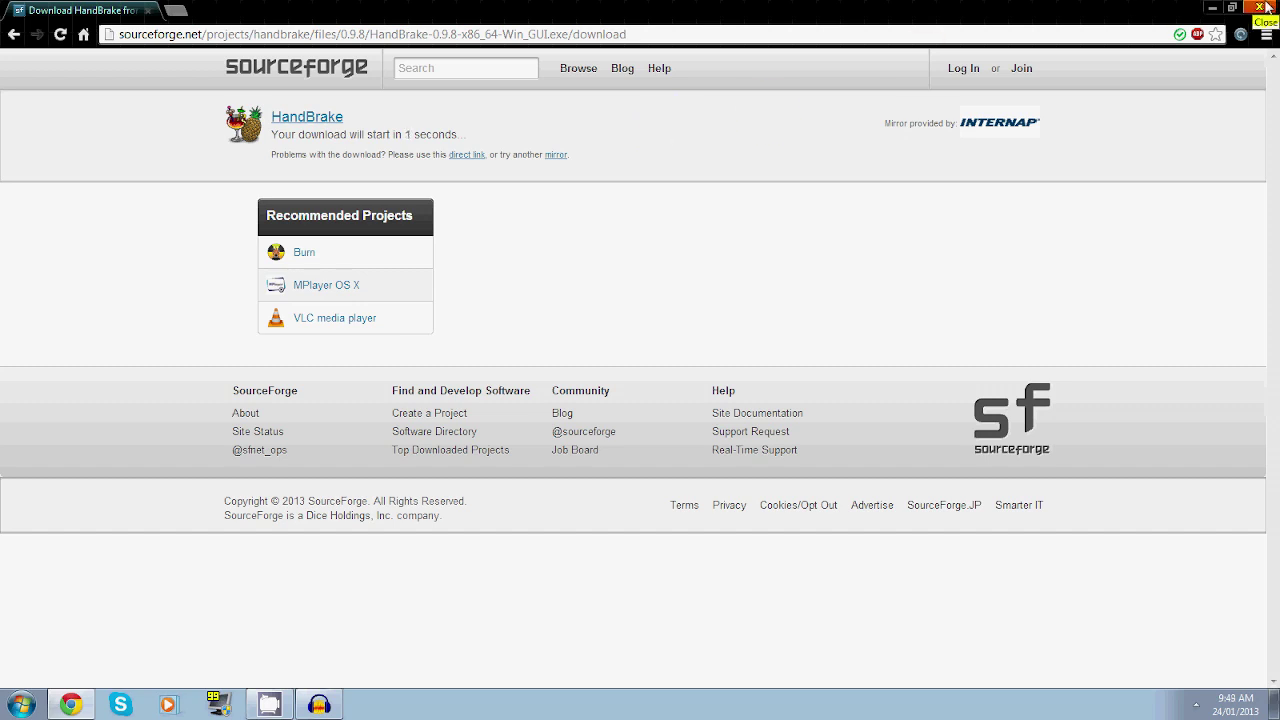
left_click(1262, 8)
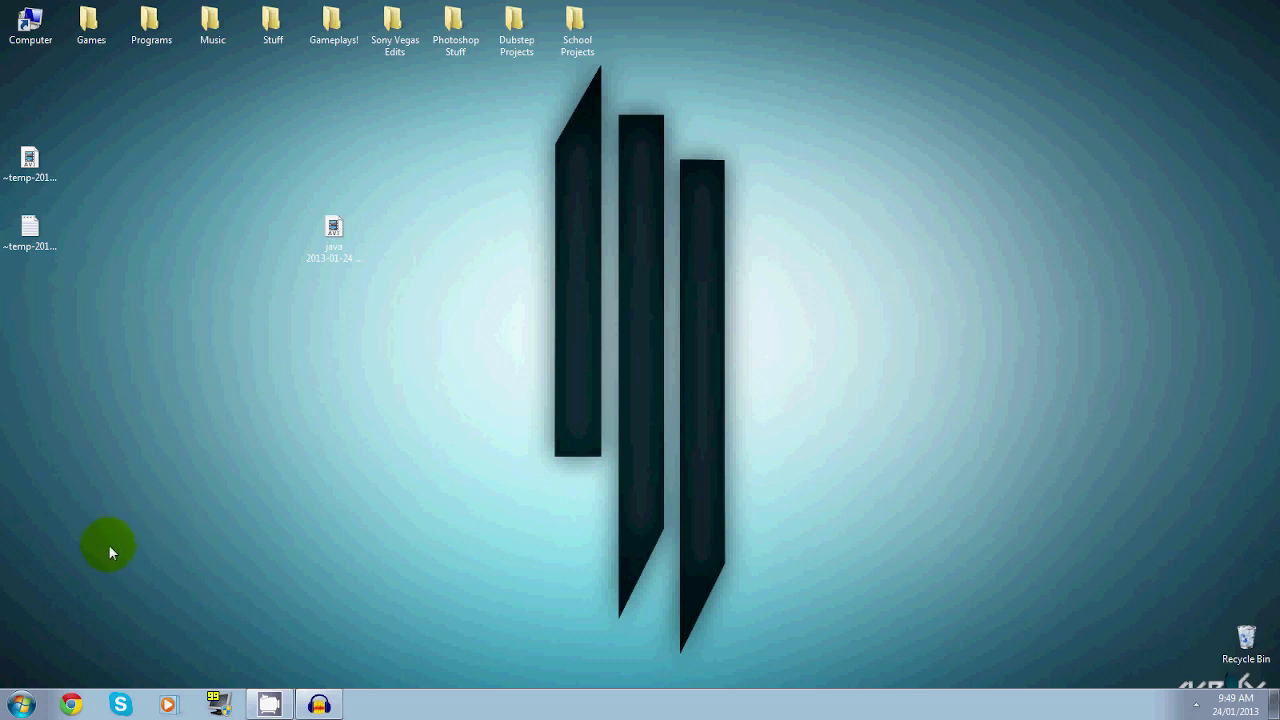
- Launch HandBrake by searching 'hand' in the Start menu
left_click(16, 698)
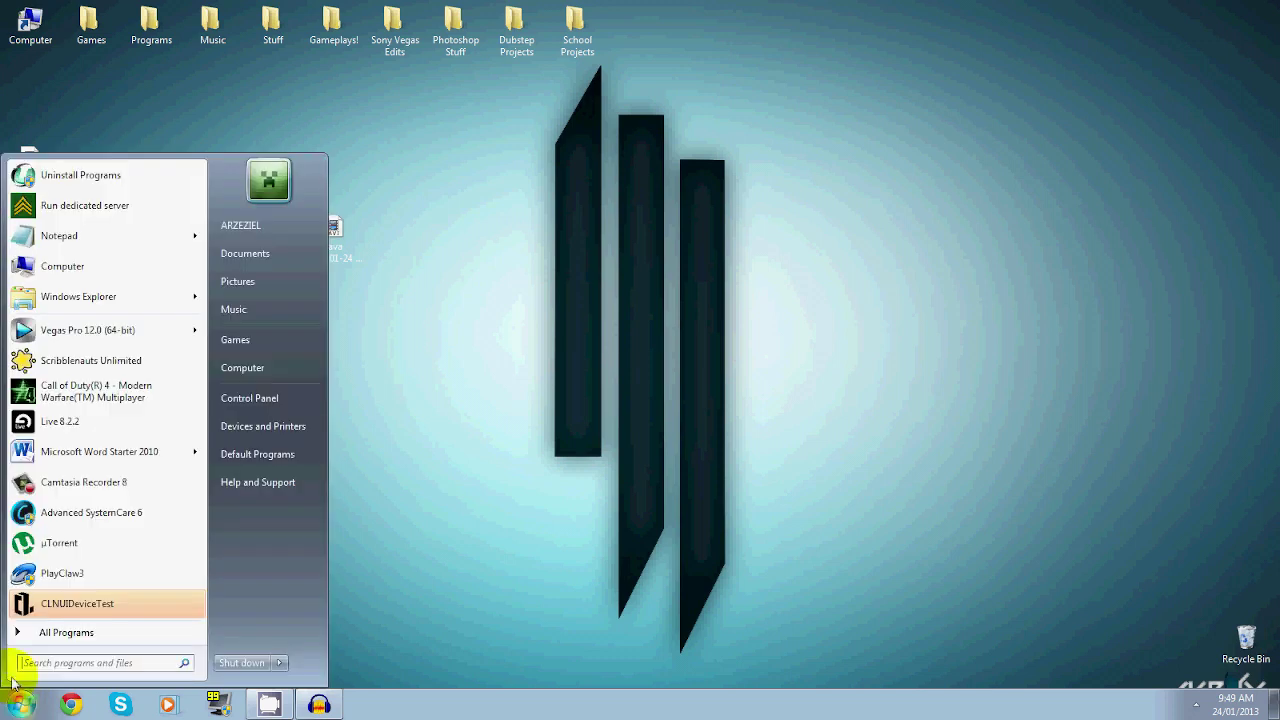
left_click(125, 665)
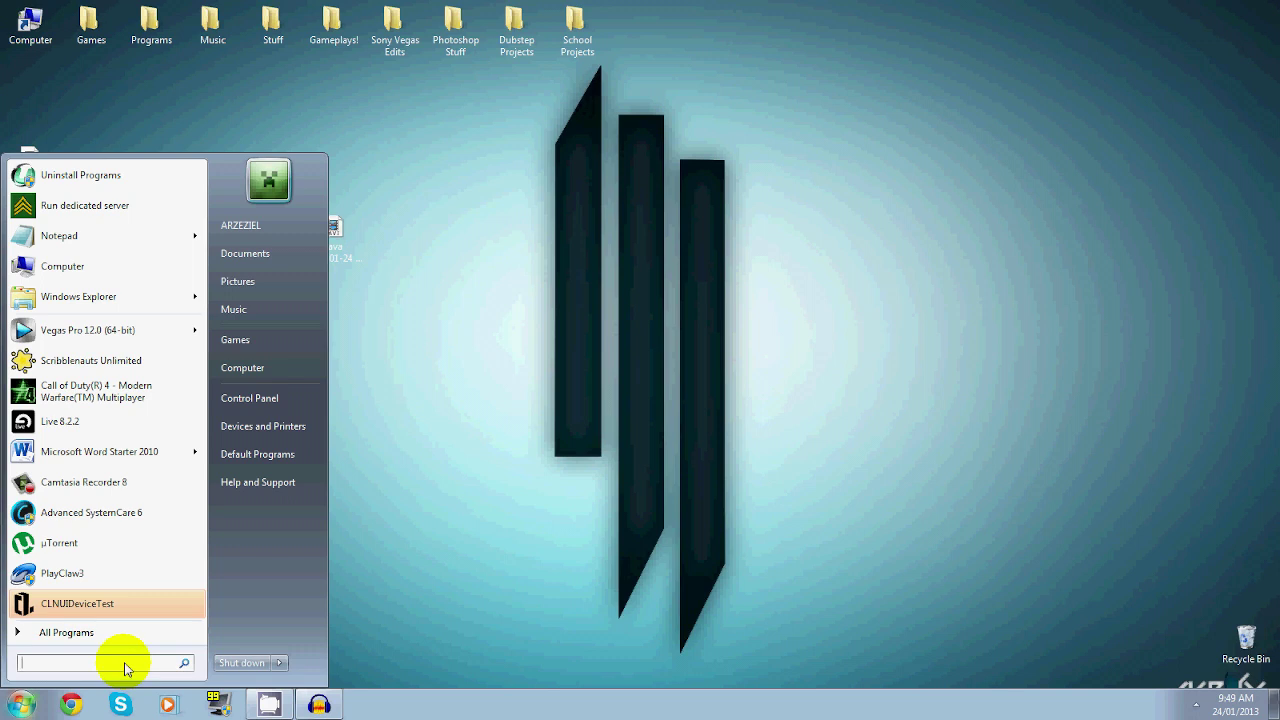
type("hand")
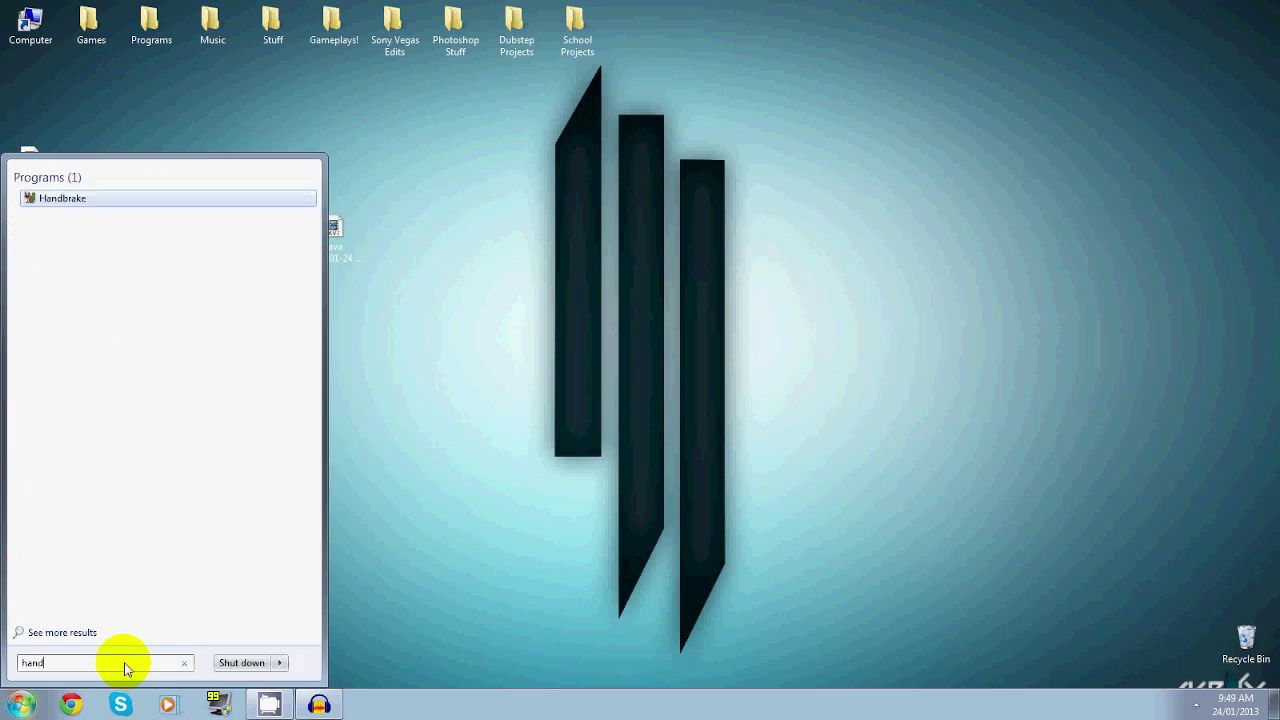
key("Return")
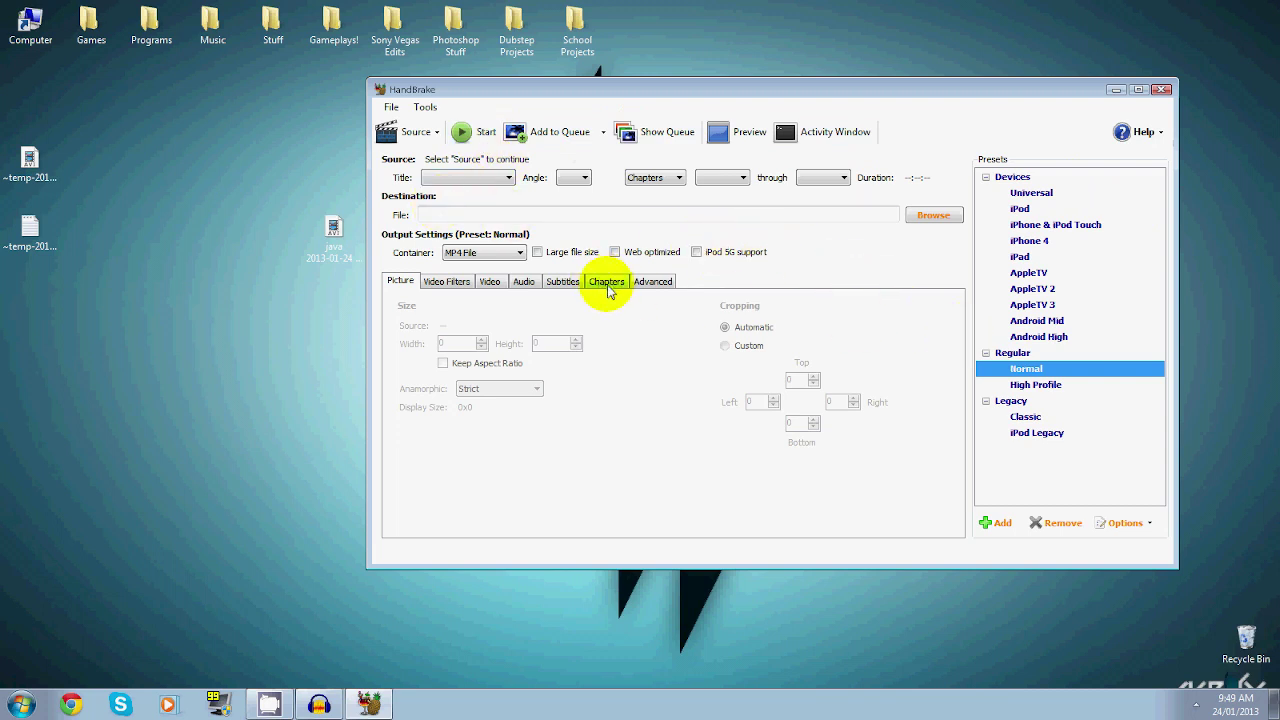
- Move the java AVI icon on the desktop and dismiss HandBrake's no-titles message
left_click_drag(336, 257, 215, 185)
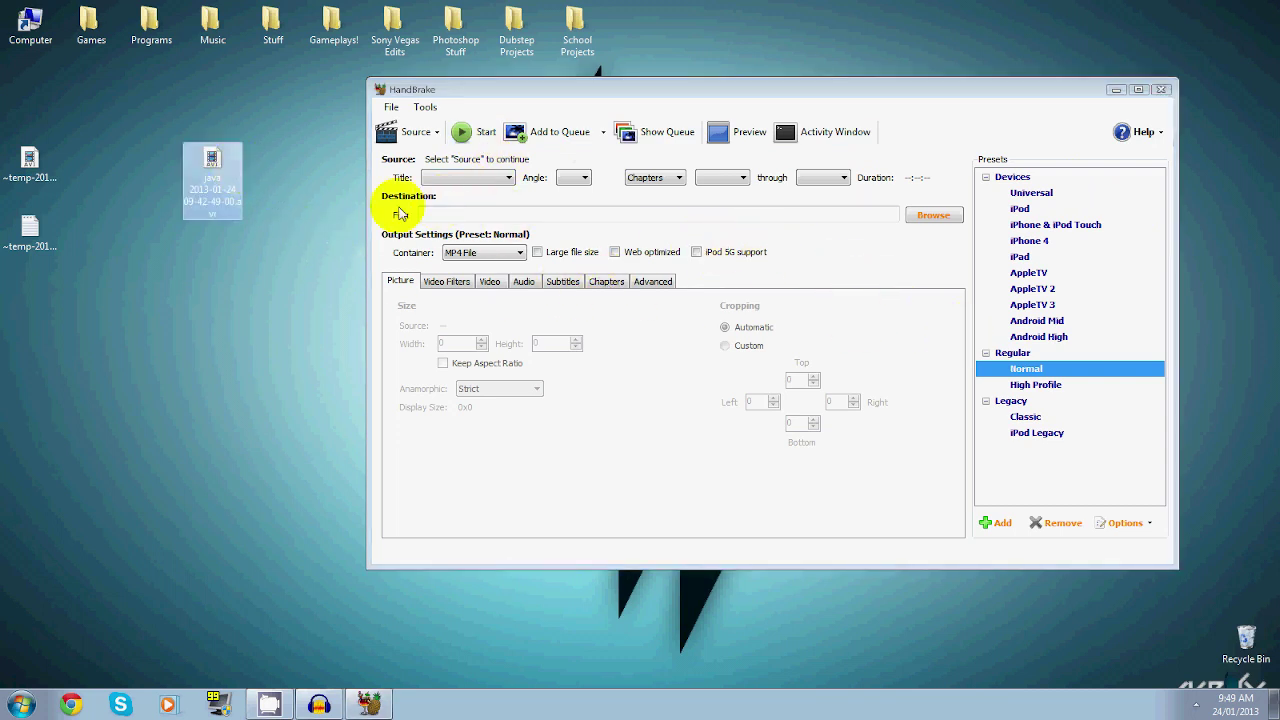
left_click(447, 178)
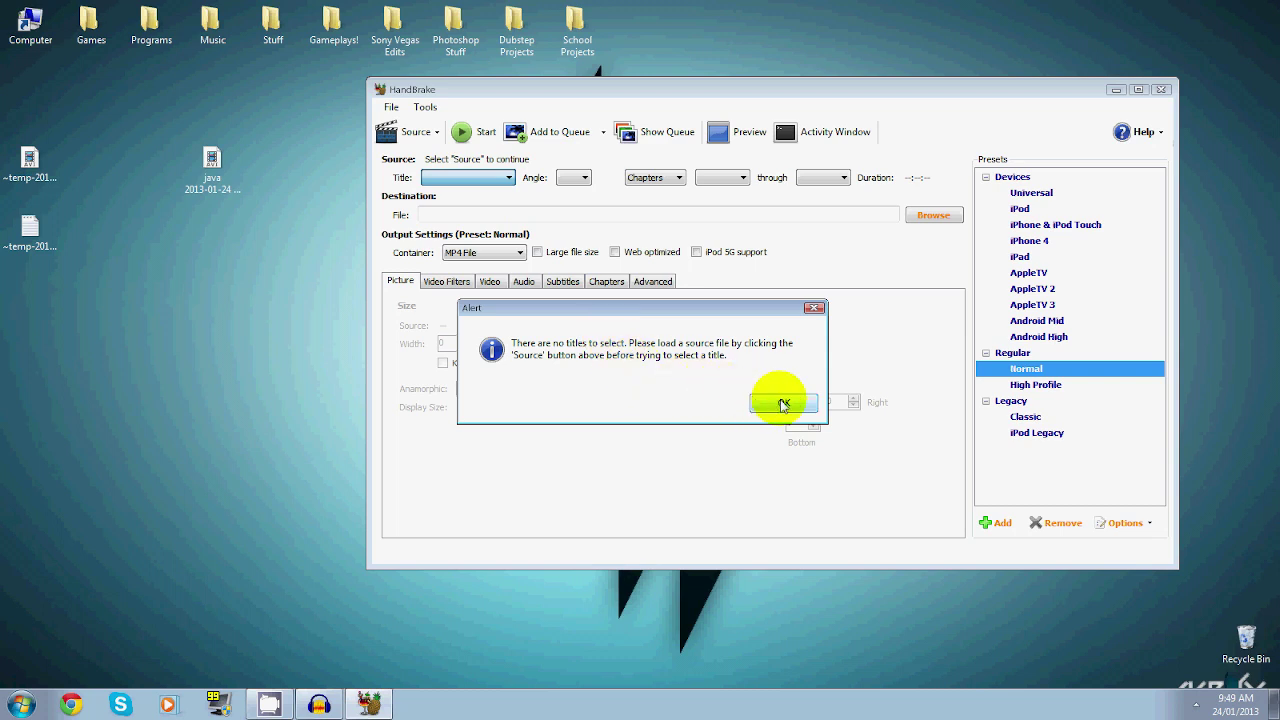
left_click(783, 401)
- Load the java AVI from the Desktop as source and set the destination to test.mp4
left_click(410, 132)
left_click(432, 172)
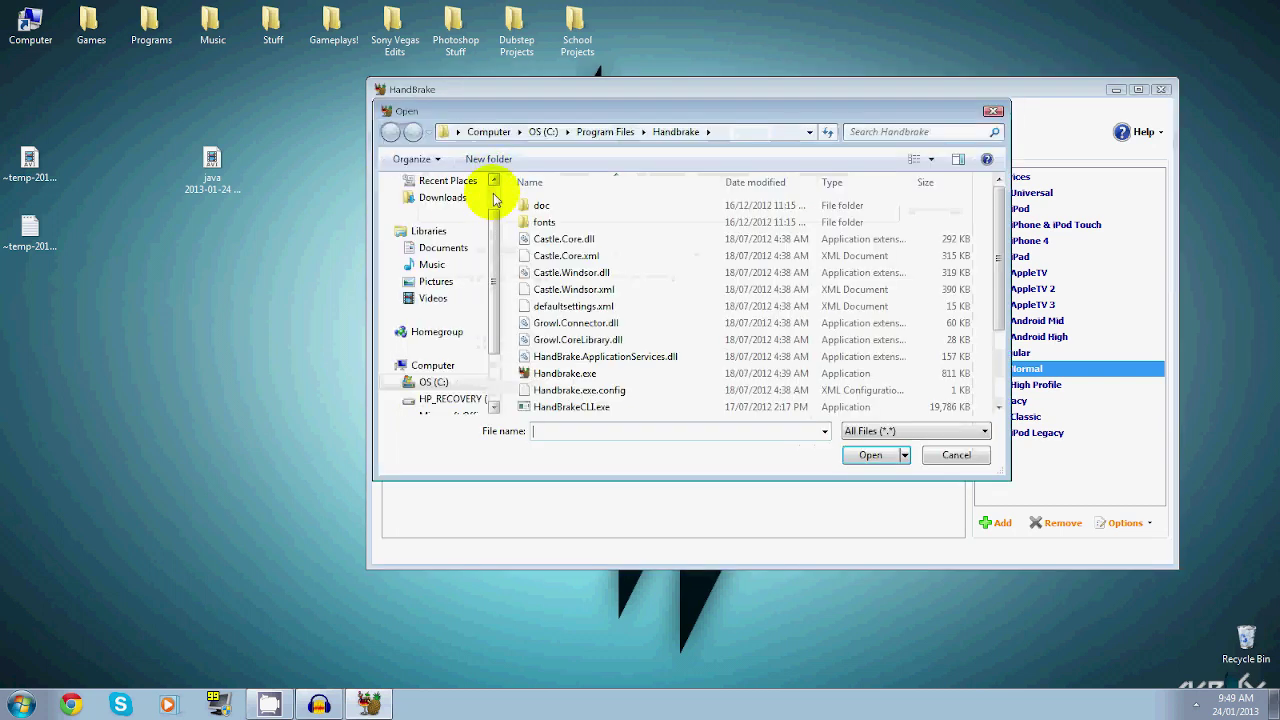
scroll(460, 190, "up", 1)
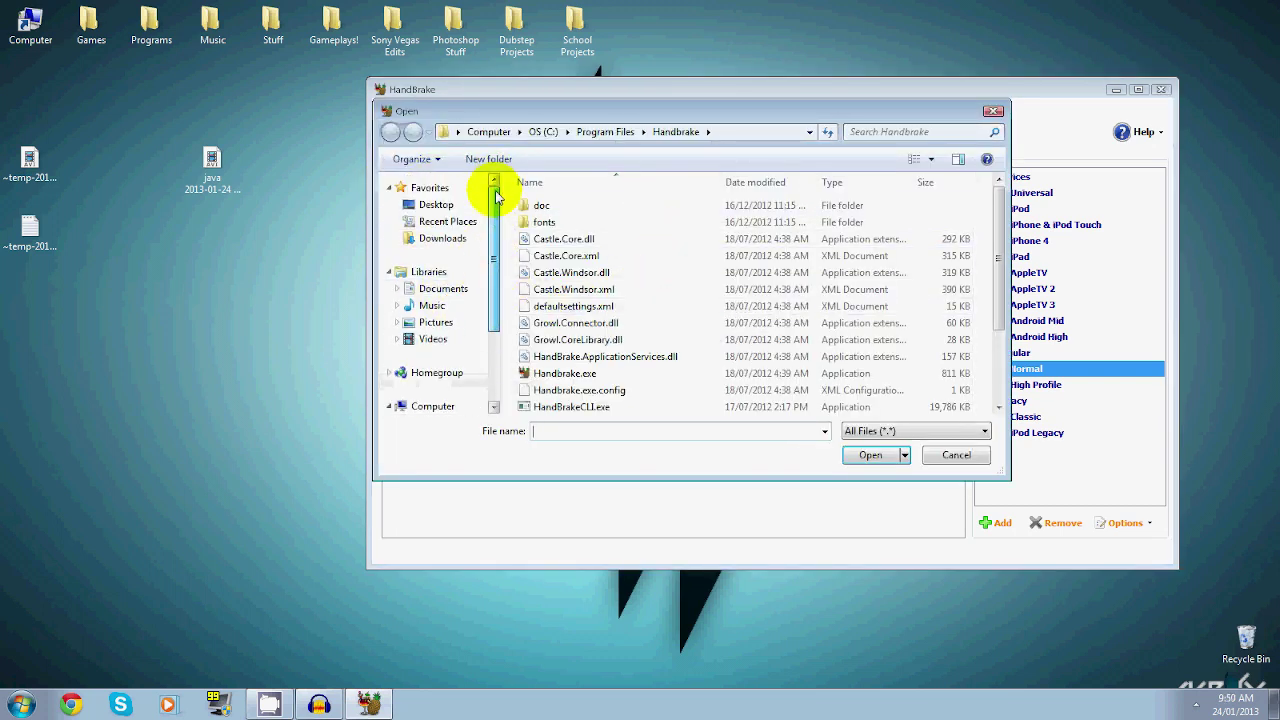
left_click(436, 205)
scroll(543, 323, "down", 2)
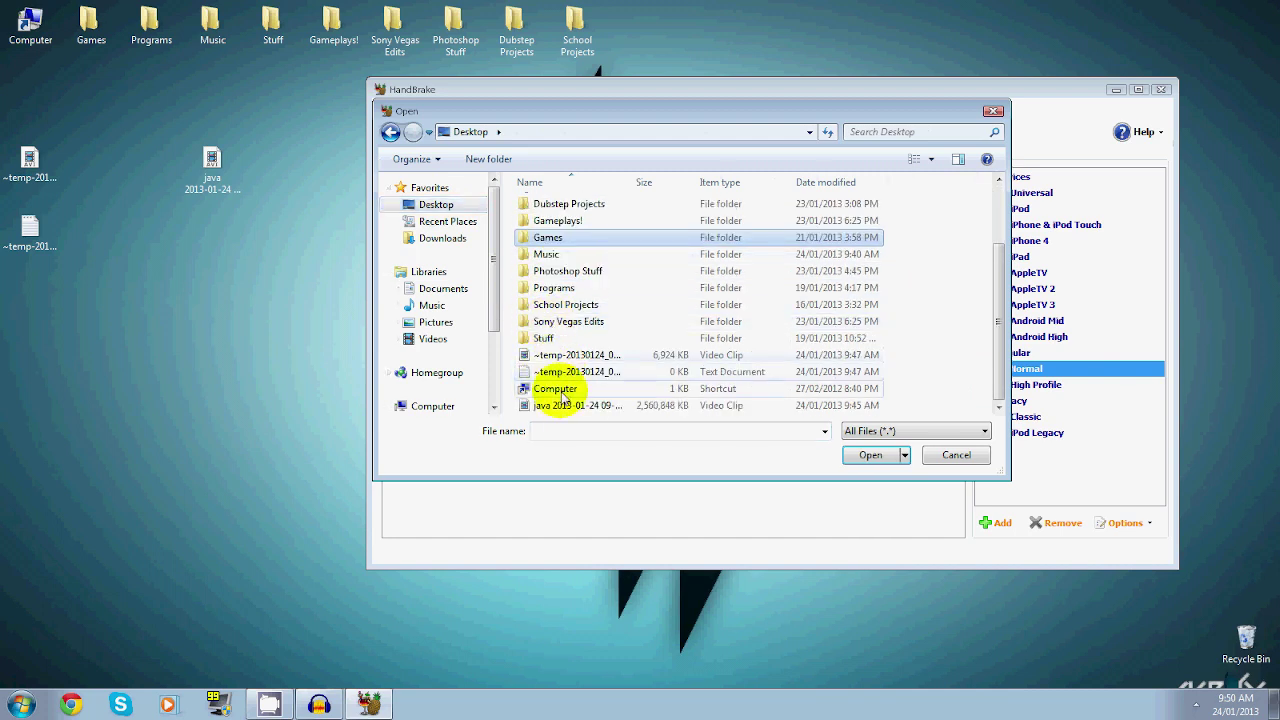
double_click(559, 406)
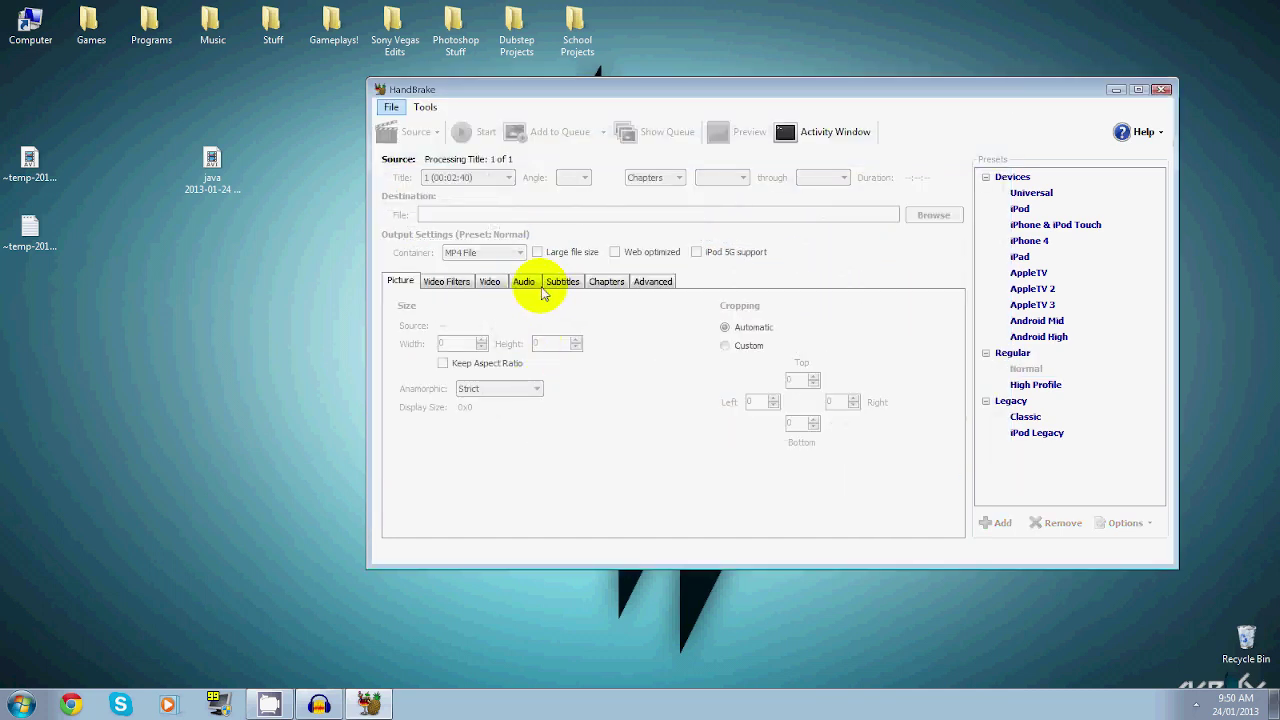
left_click(791, 420)
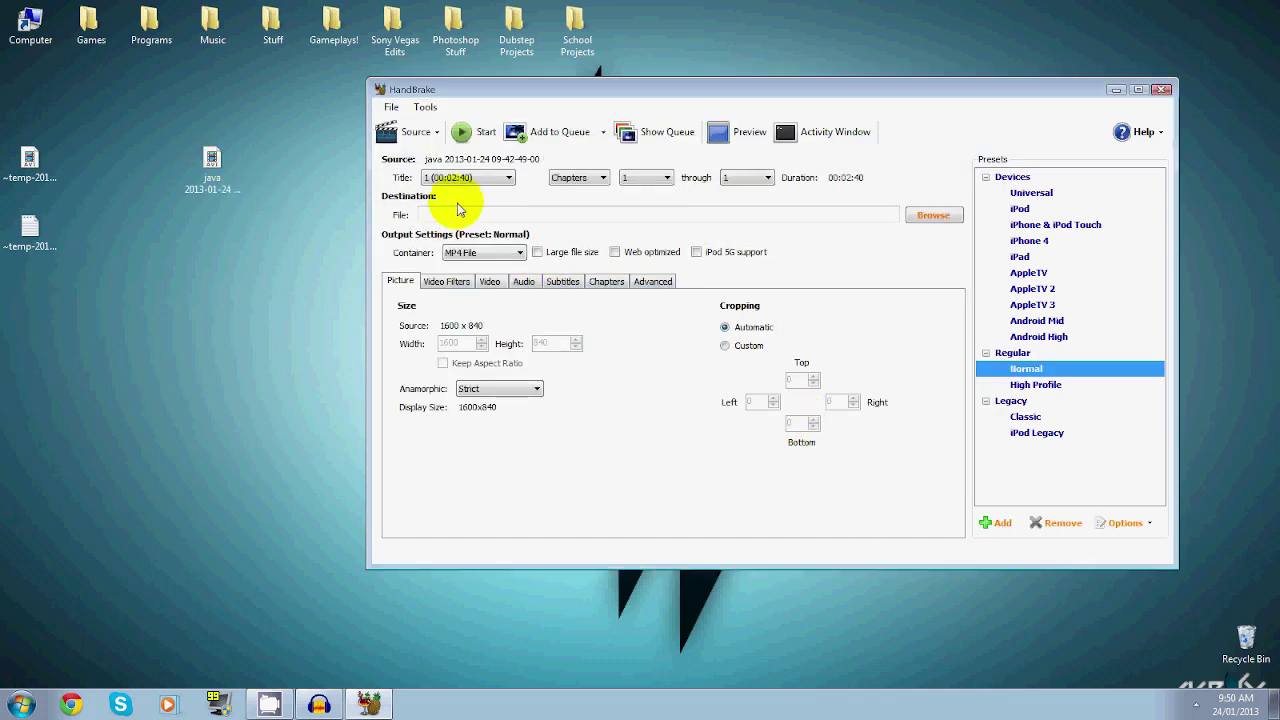
left_click(784, 419)
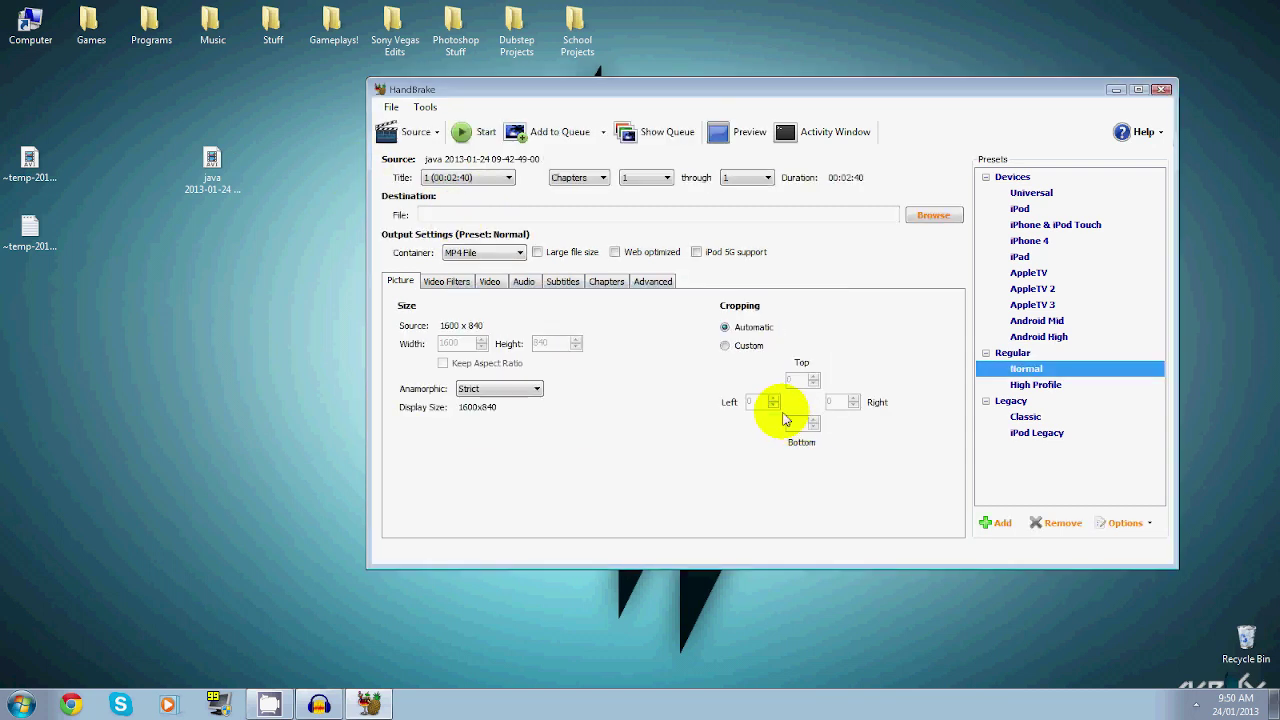
left_click(938, 216)
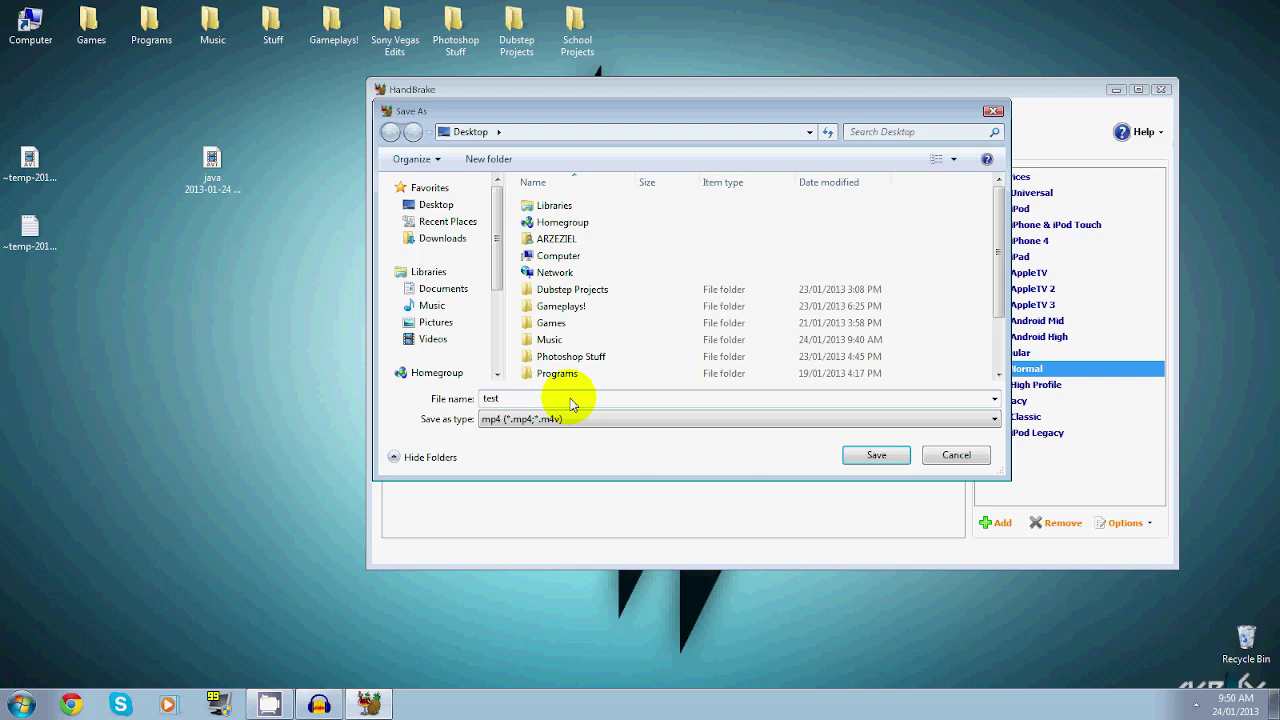
key("Return")
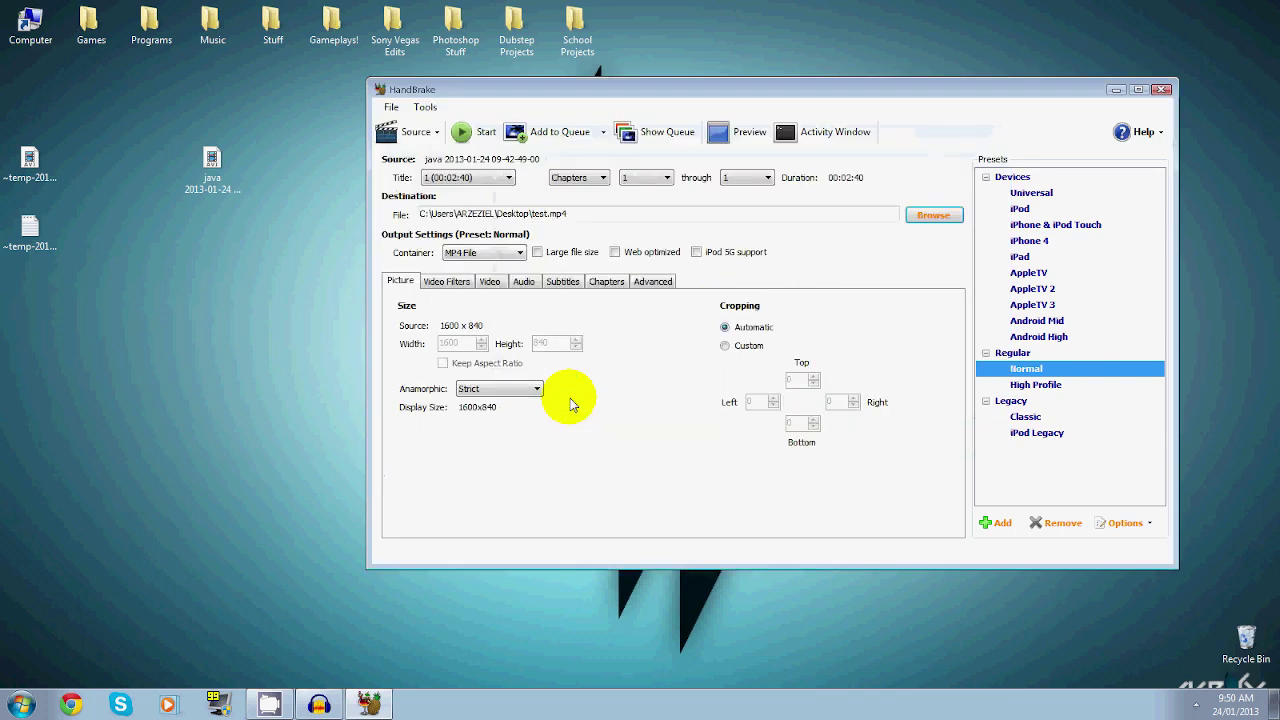
- Lower Constant Quality from RF 20 to RF 25 and start the encode
left_click(488, 285)
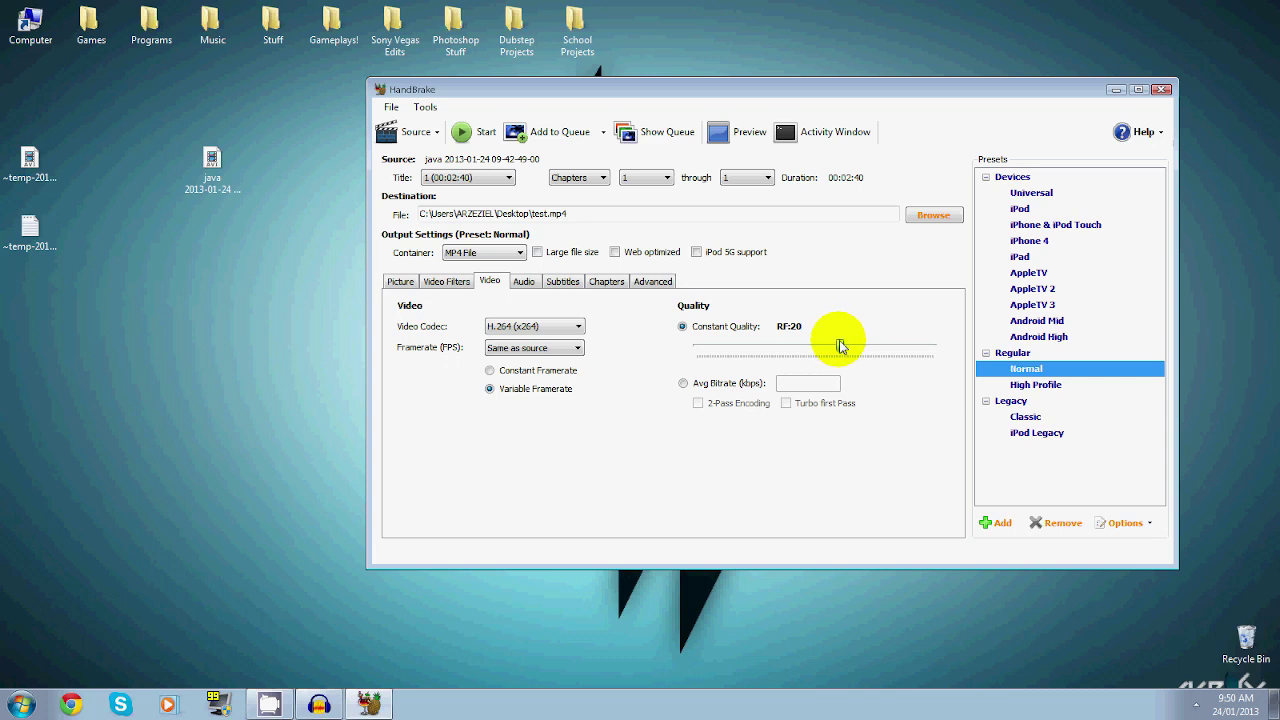
left_click_drag(840, 346, 816, 345)
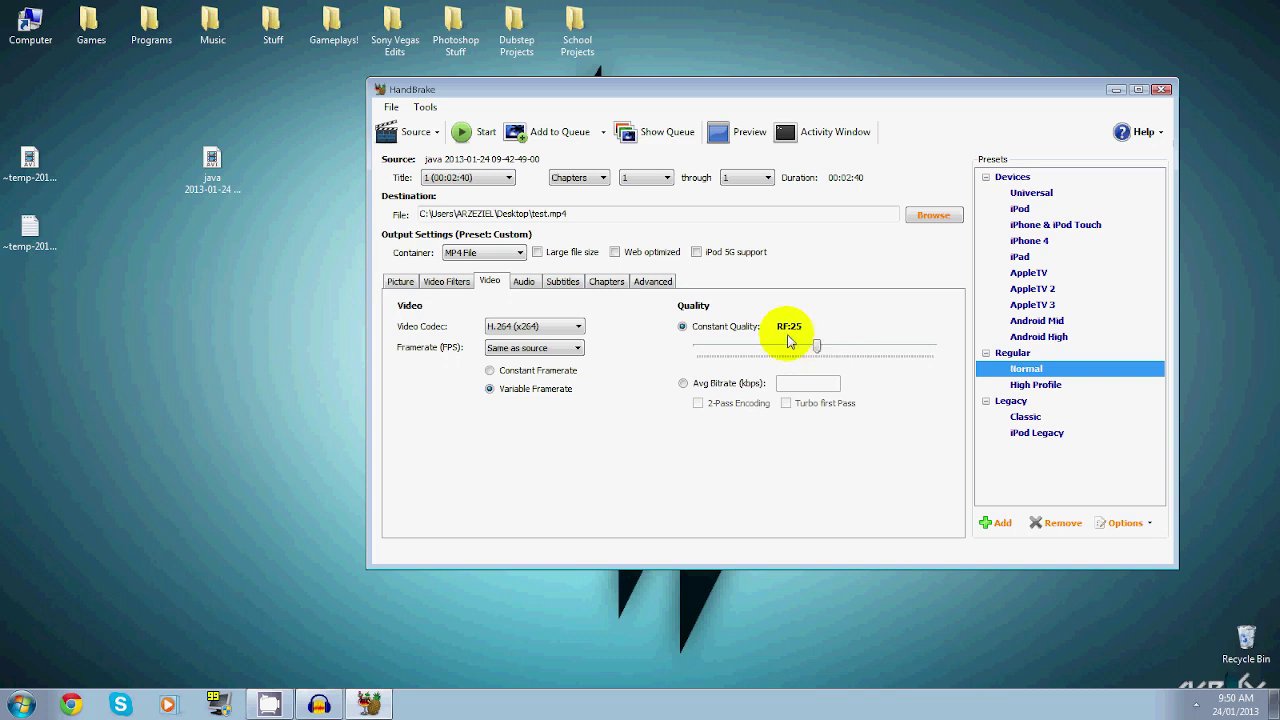
left_click(462, 136)
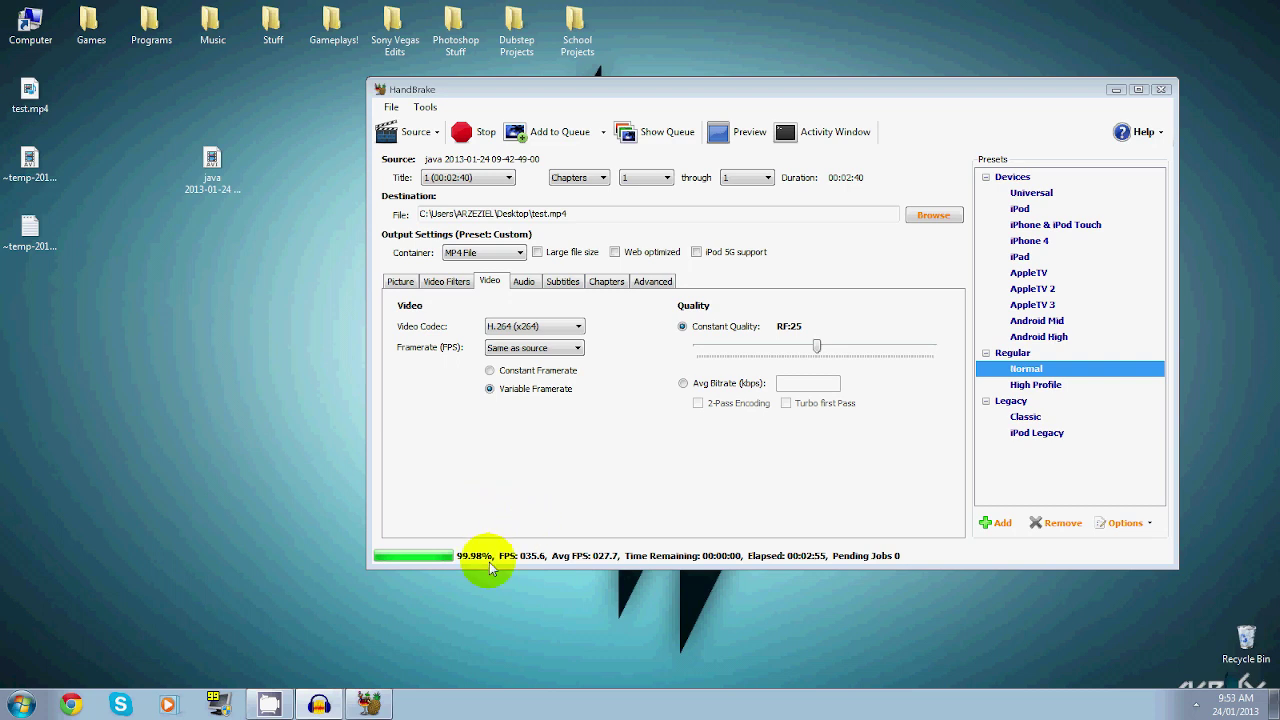
- Check test.mp4's properties: 43.0 MB size and 1600x840 video details
right_click(36, 99)
left_click(85, 577)
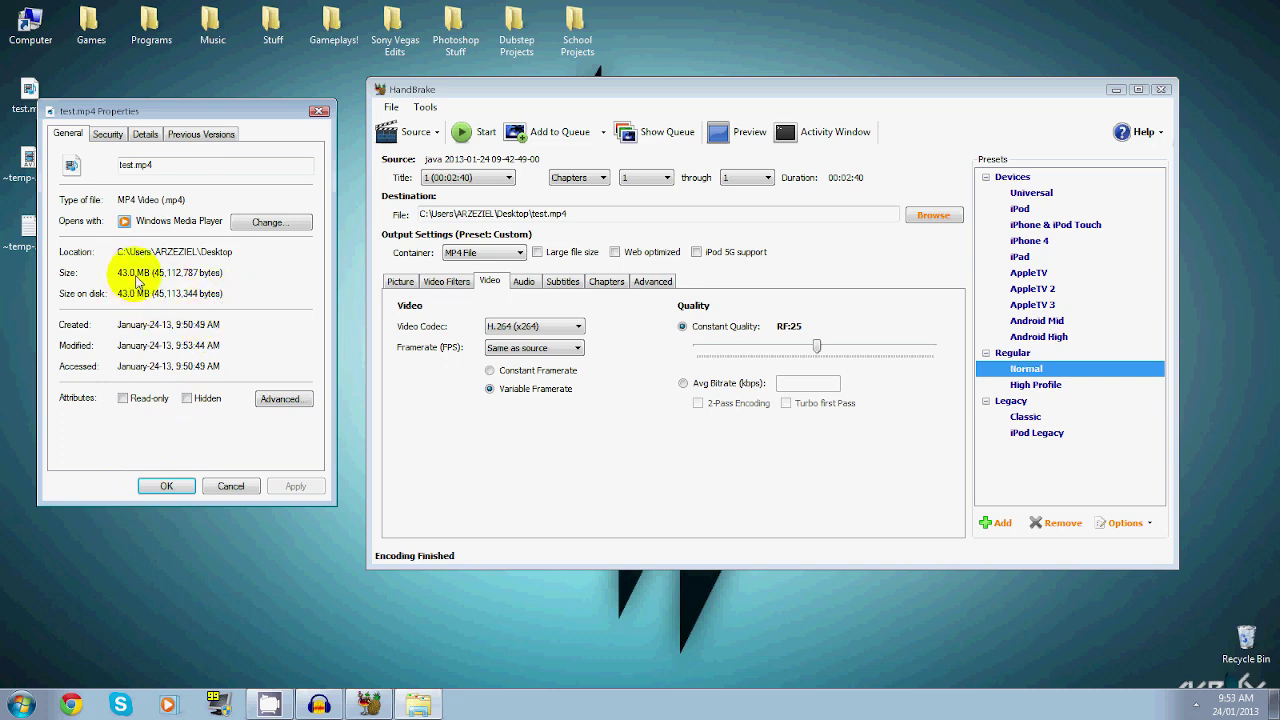
left_click(145, 134)
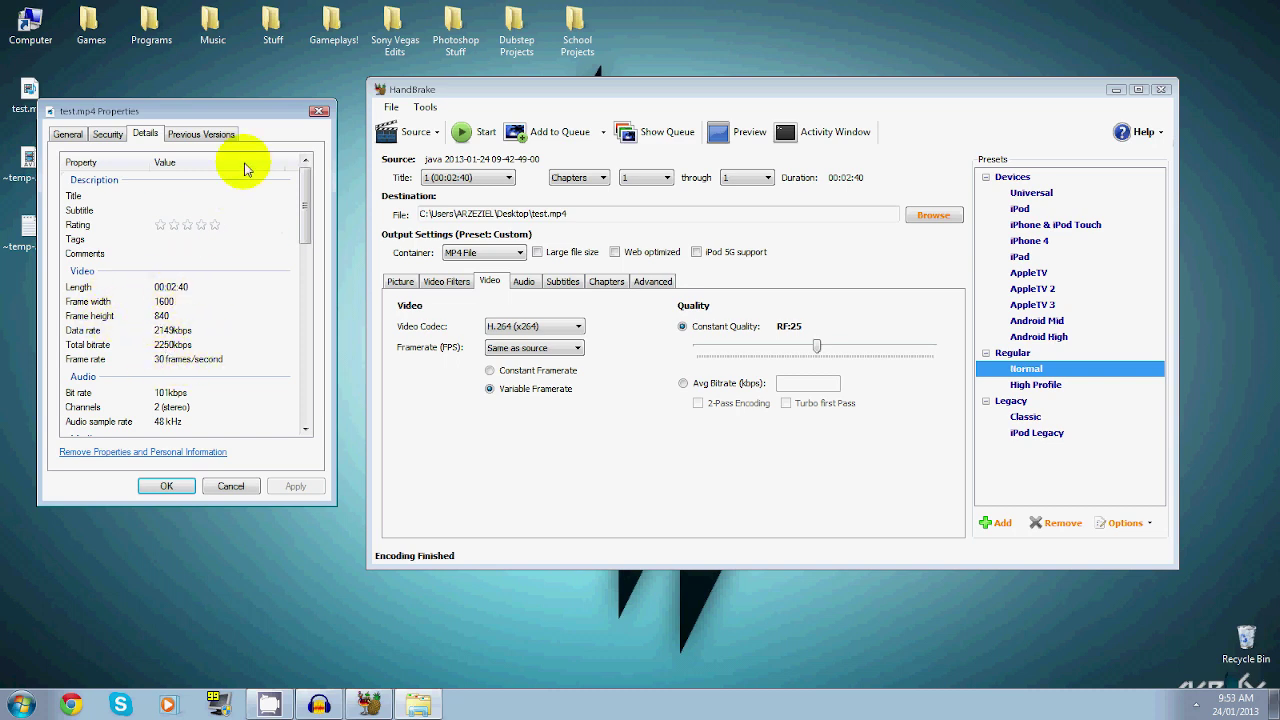
scroll(277, 220, "down", 3)
scroll(277, 220, "up", 3)
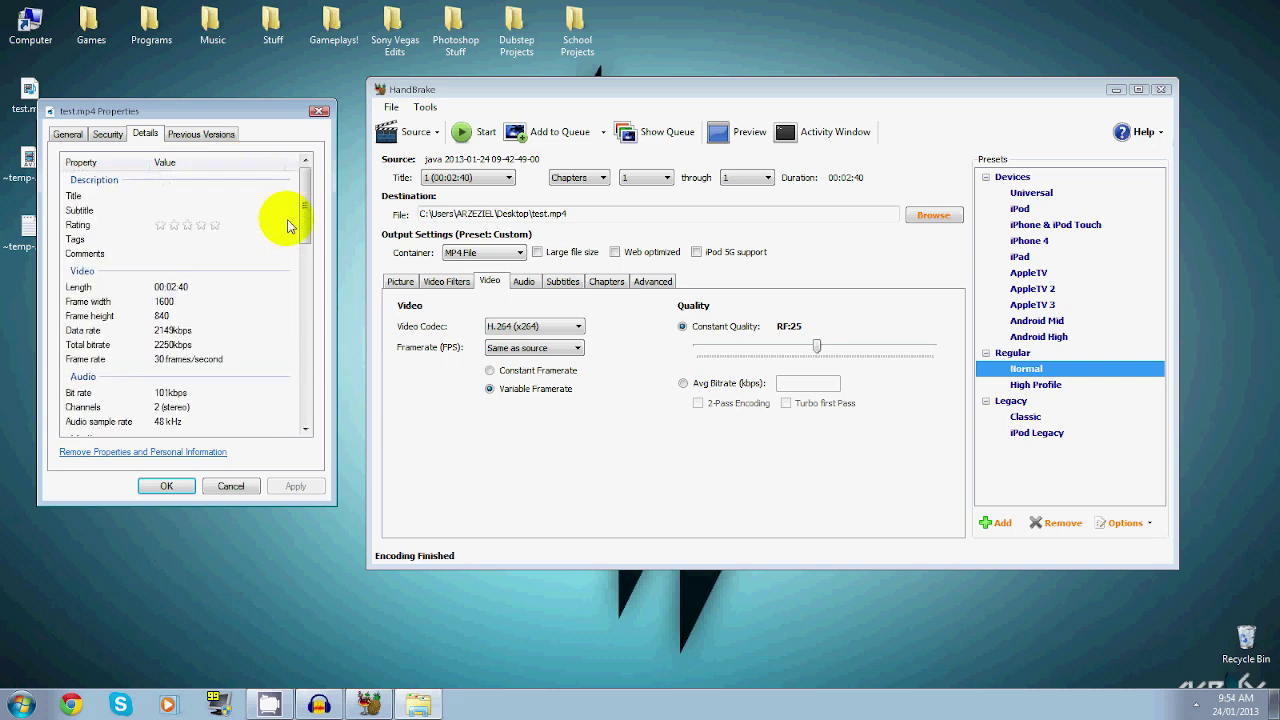
- Place test.mp4 beside the java recording on the desktop and close HandBrake
left_click(318, 114)
left_click_drag(28, 98, 273, 165)
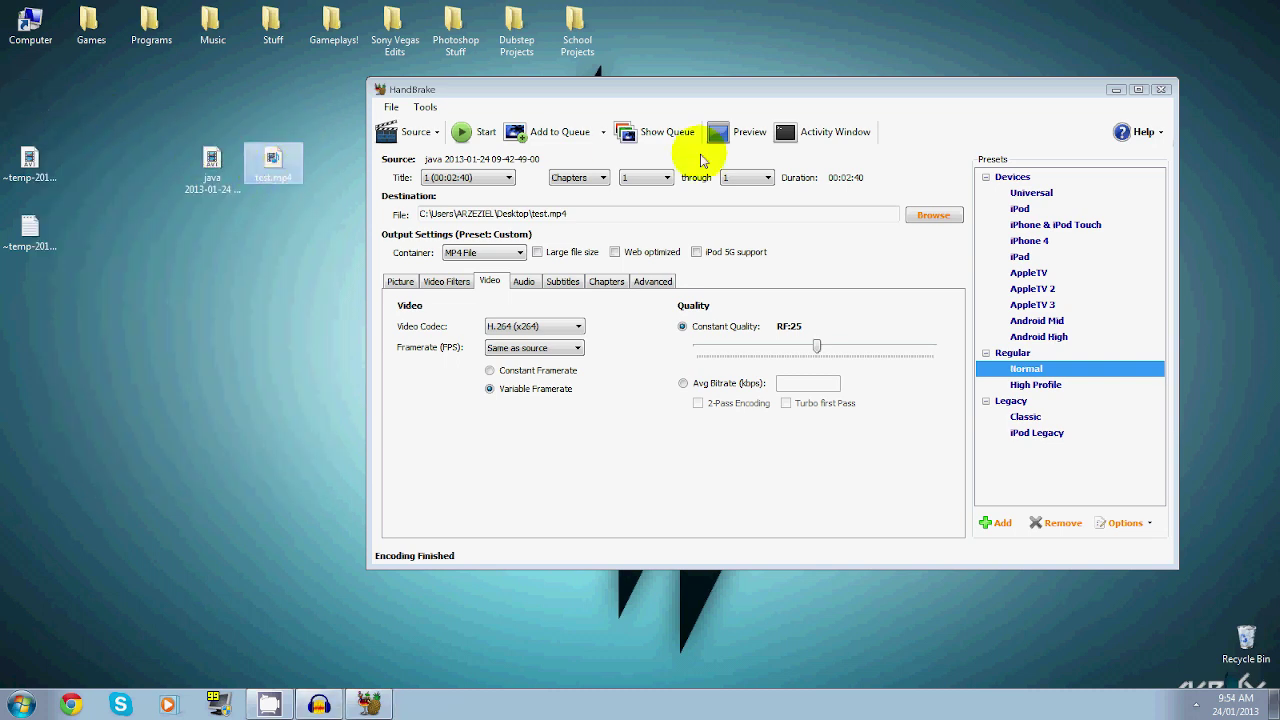
left_click(1162, 91)
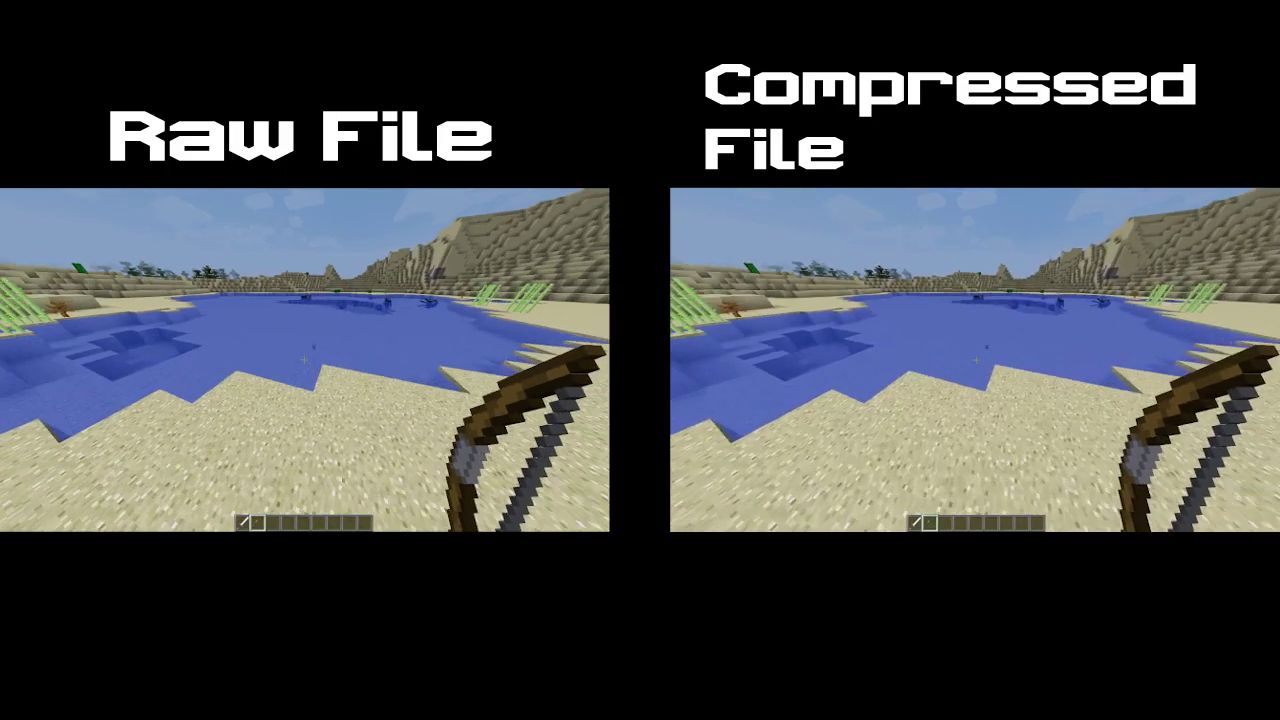